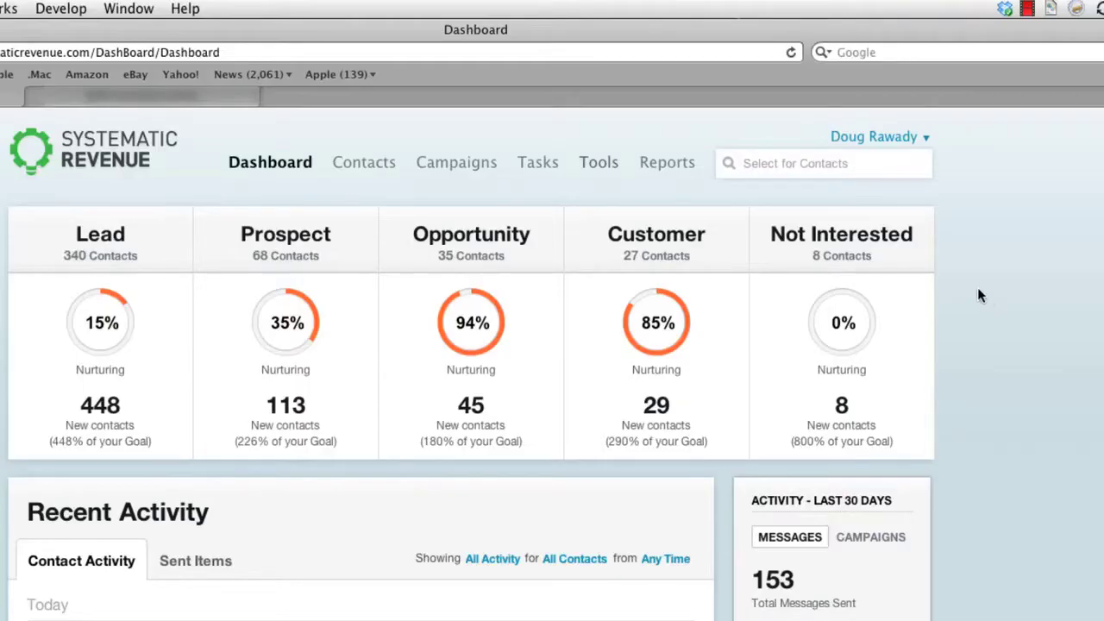
Start a new online form named "Survey Test" and assign it to the Customer Online Forms group.
mouse_move(588, 104)
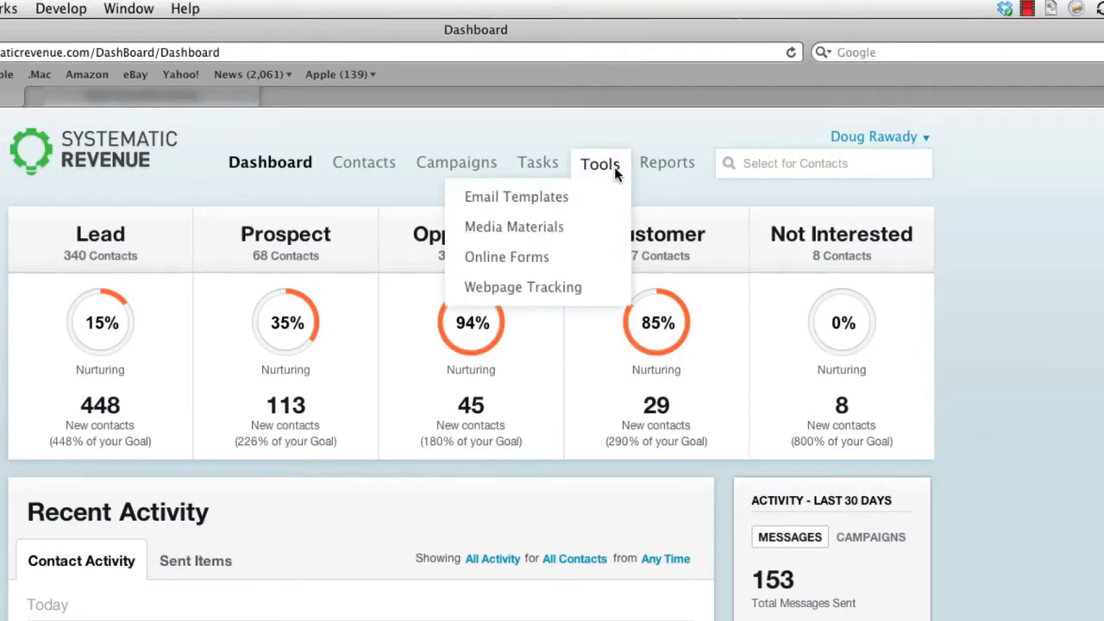
click(552, 255)
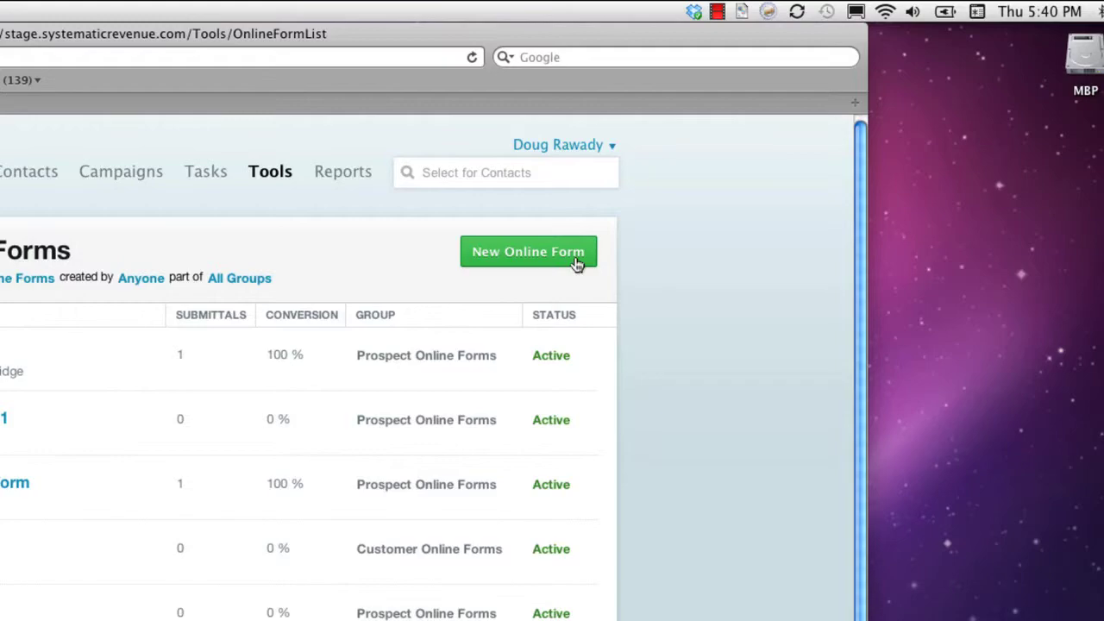
click(575, 264)
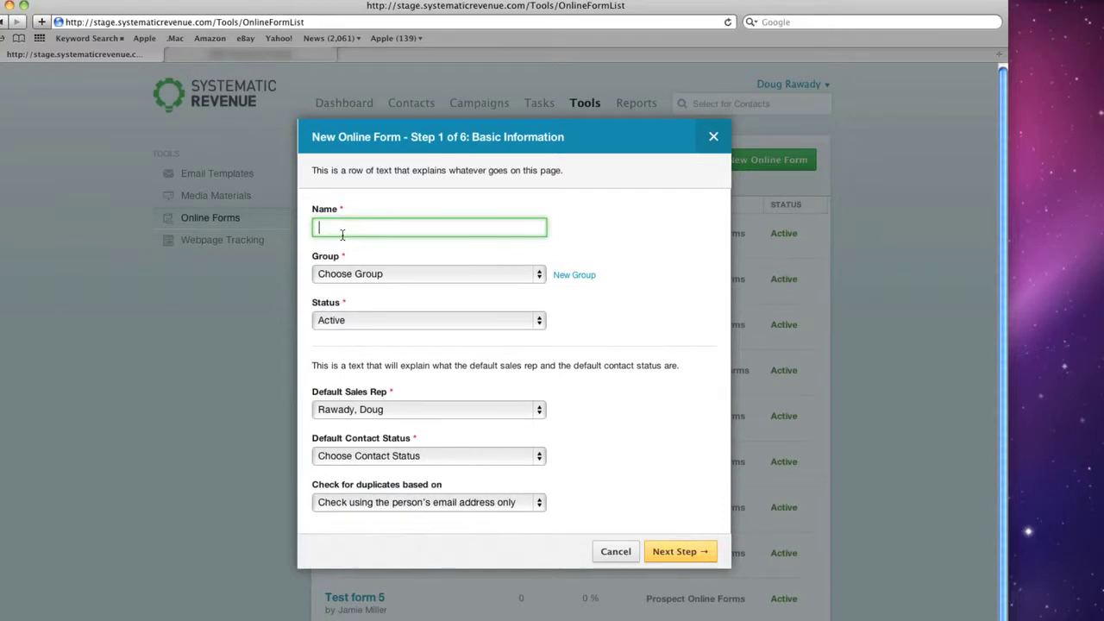
text(Survey Test)
click(538, 276)
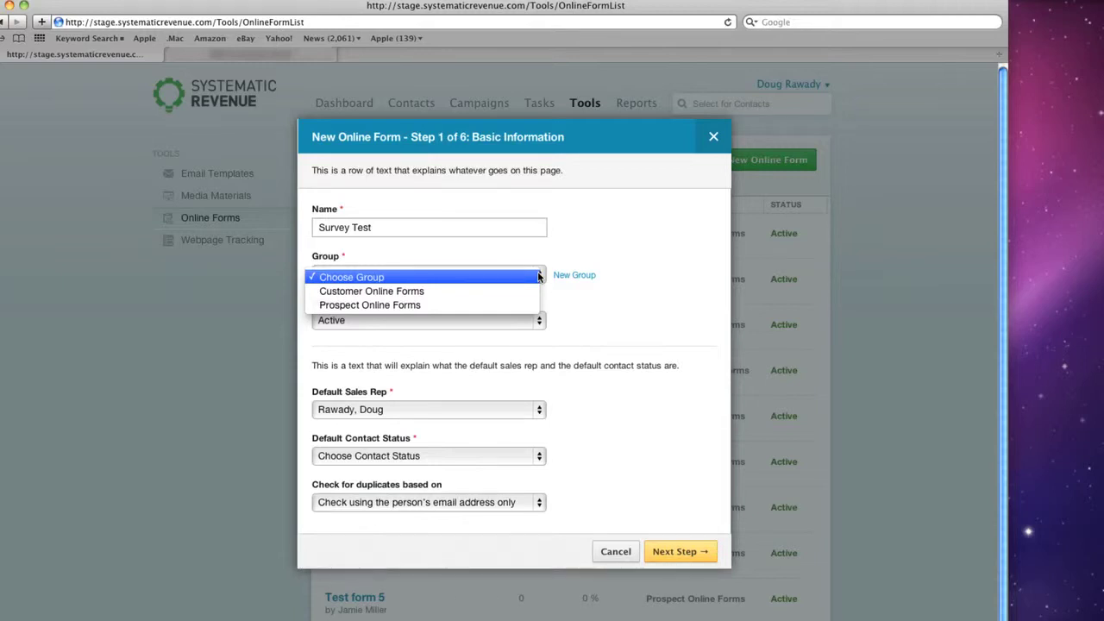
click(460, 296)
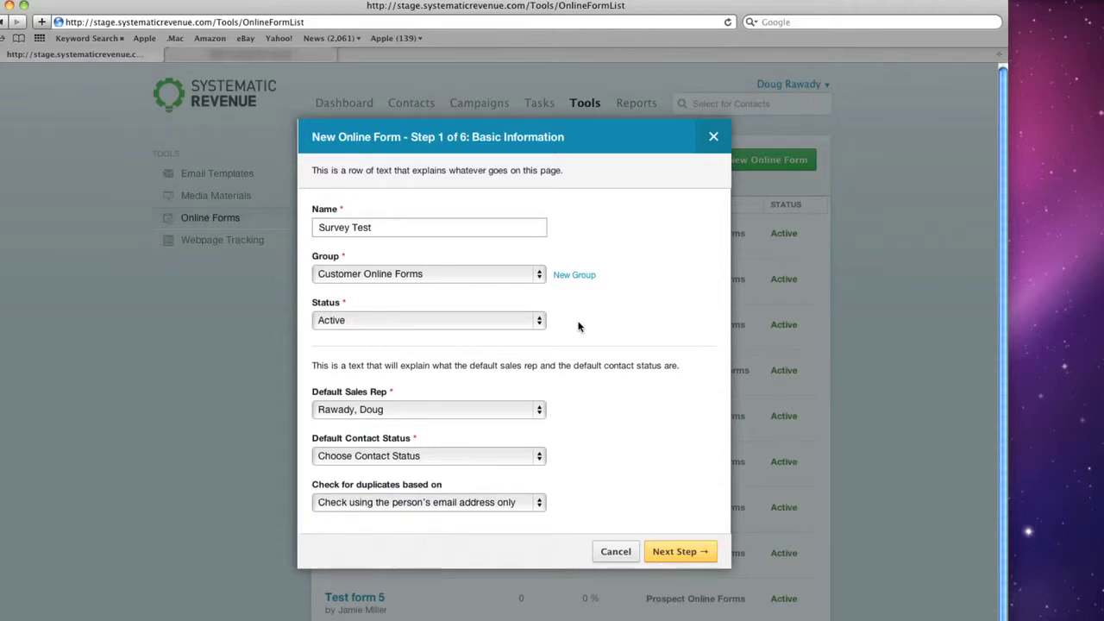
Keep the form's status as Active, set the default contact status to Customer, and finish the basic information.
click(536, 322)
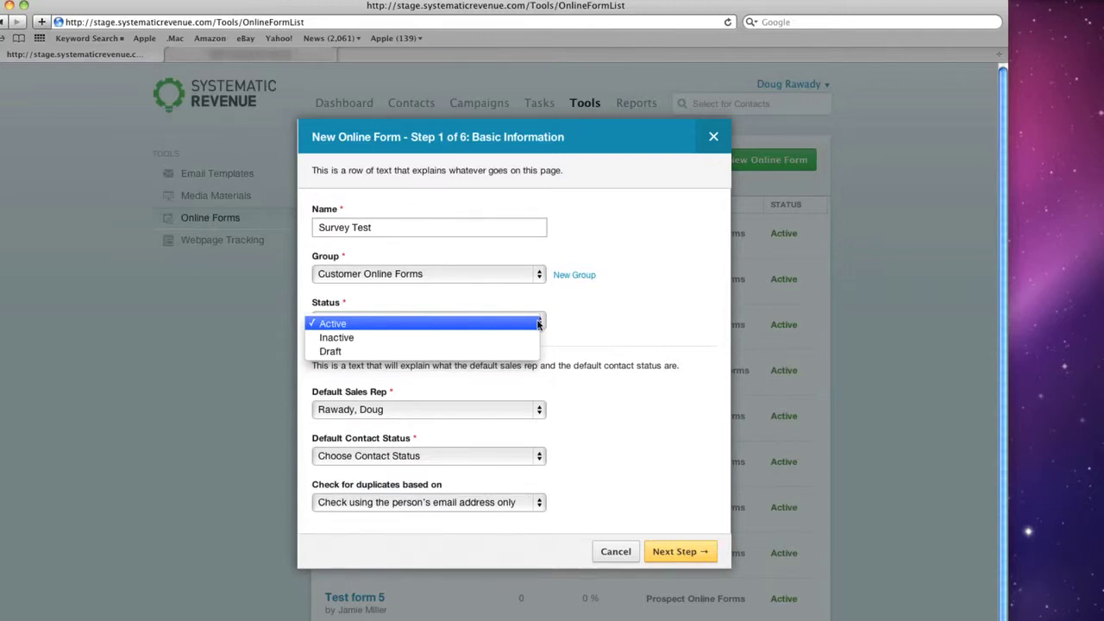
click(593, 318)
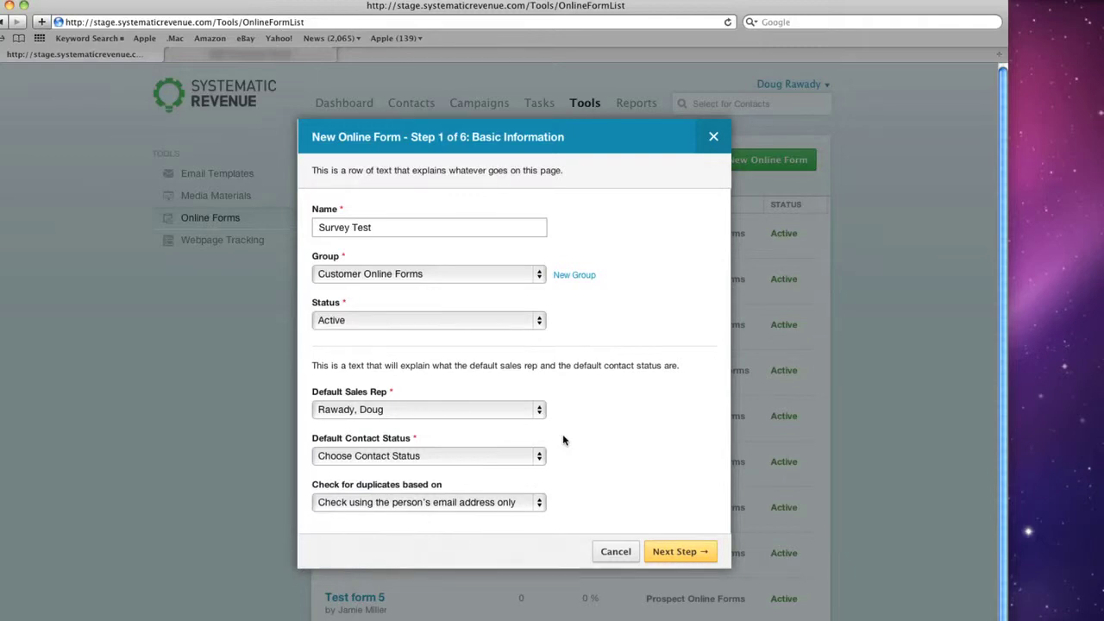
click(541, 459)
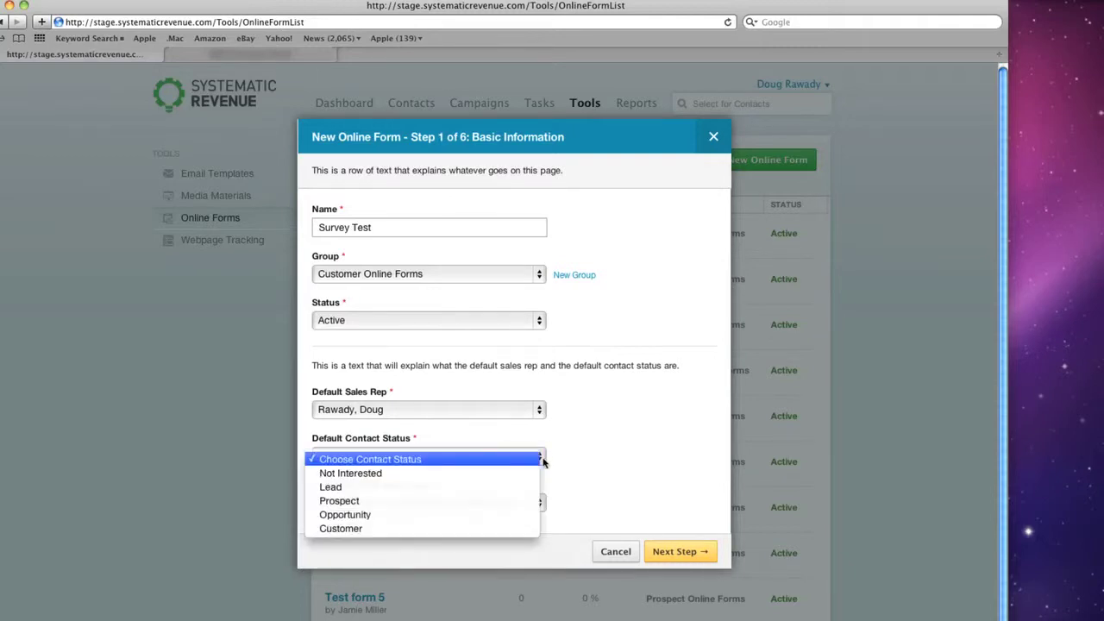
click(383, 528)
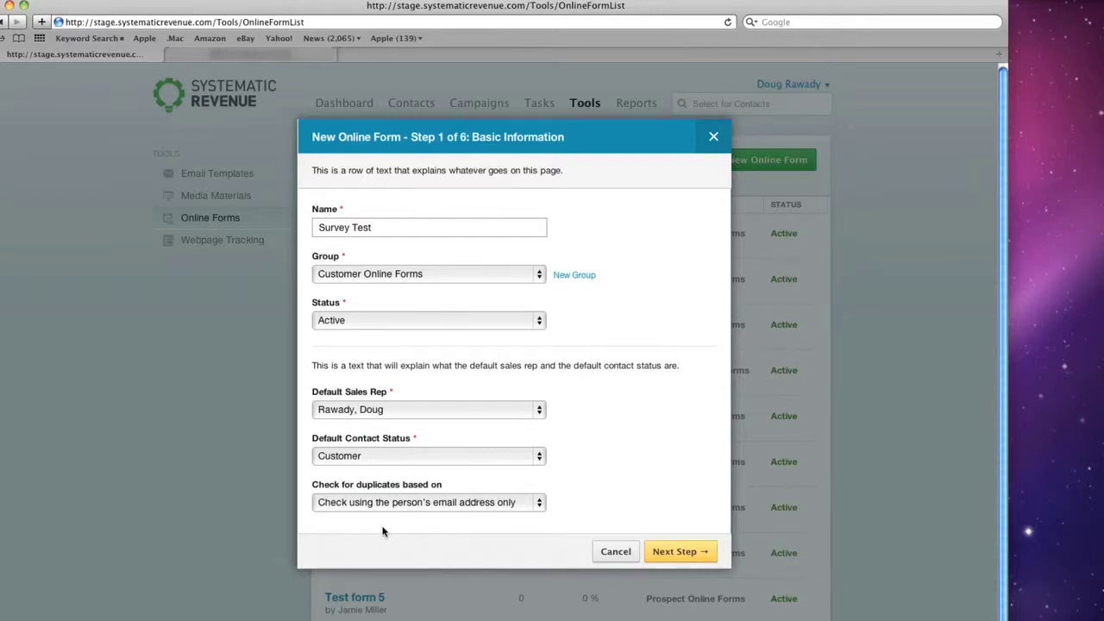
click(667, 551)
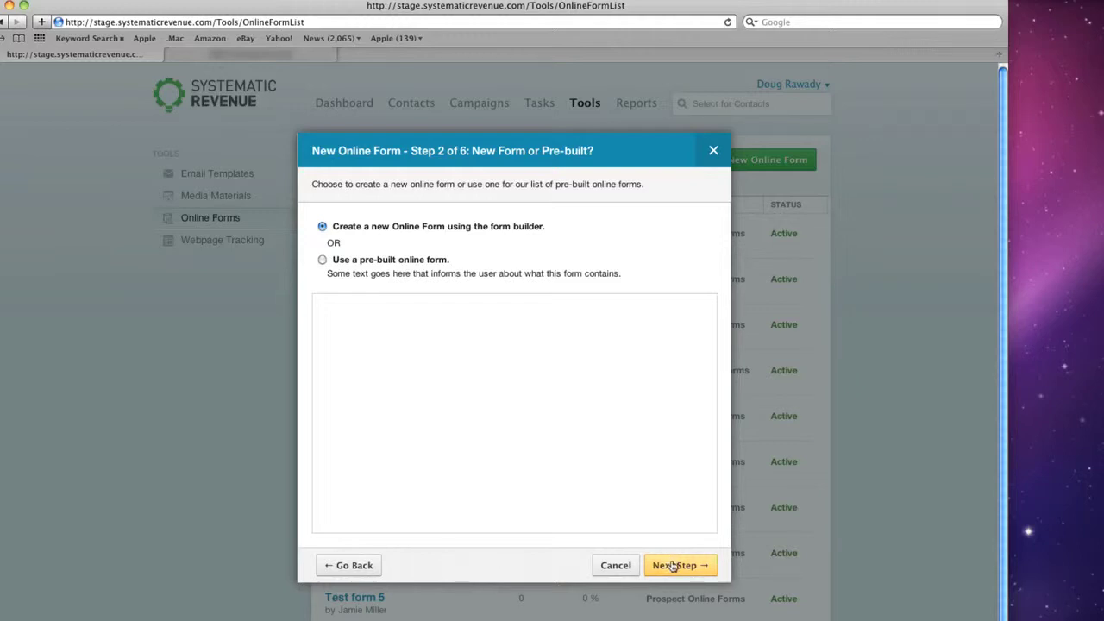
Create the form using the form builder and add the First Name, Last Name, E-mail and Phone contact fields.
click(672, 566)
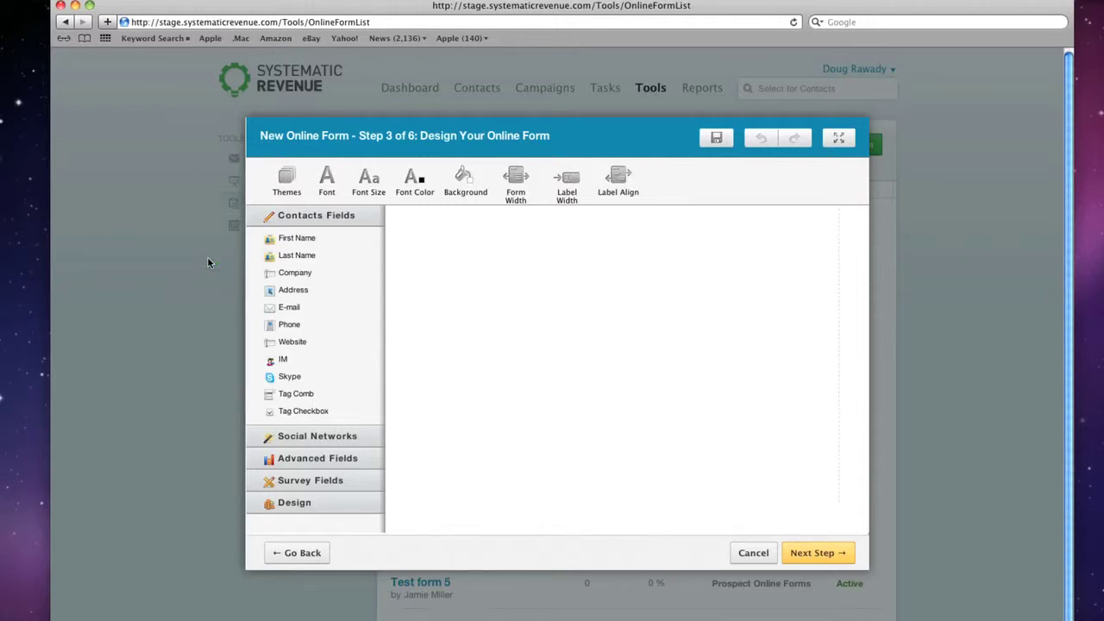
click(278, 238)
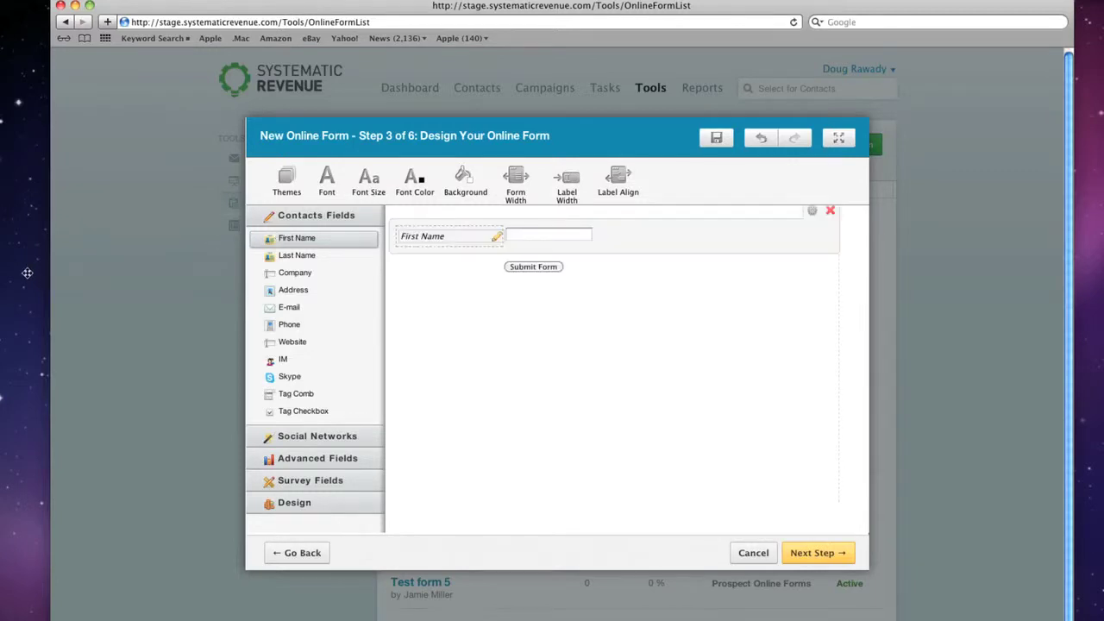
click(293, 255)
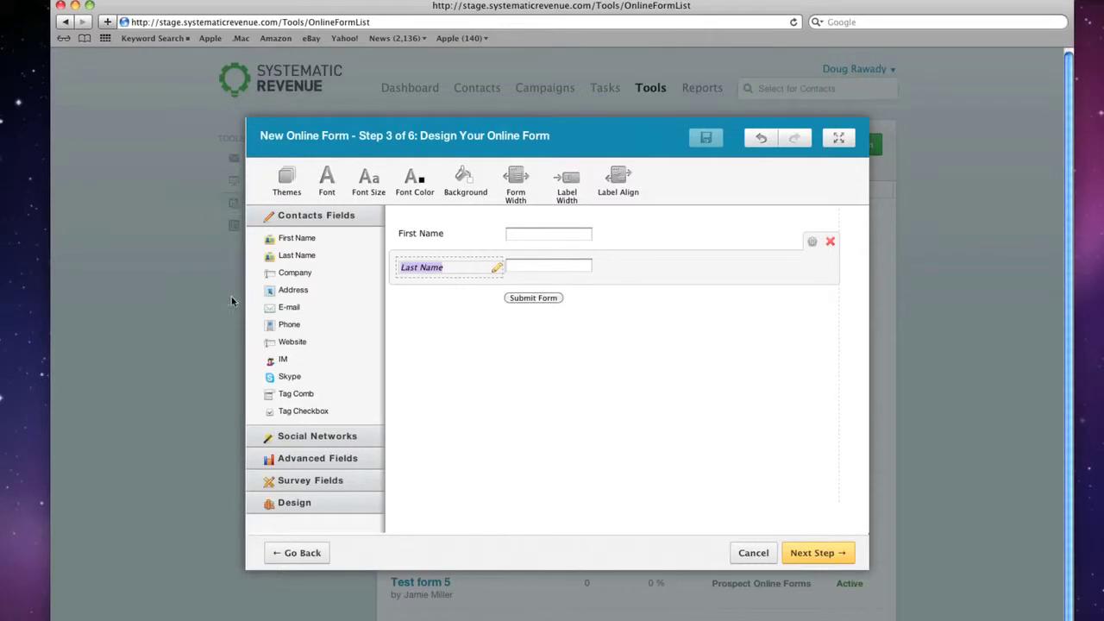
click(273, 309)
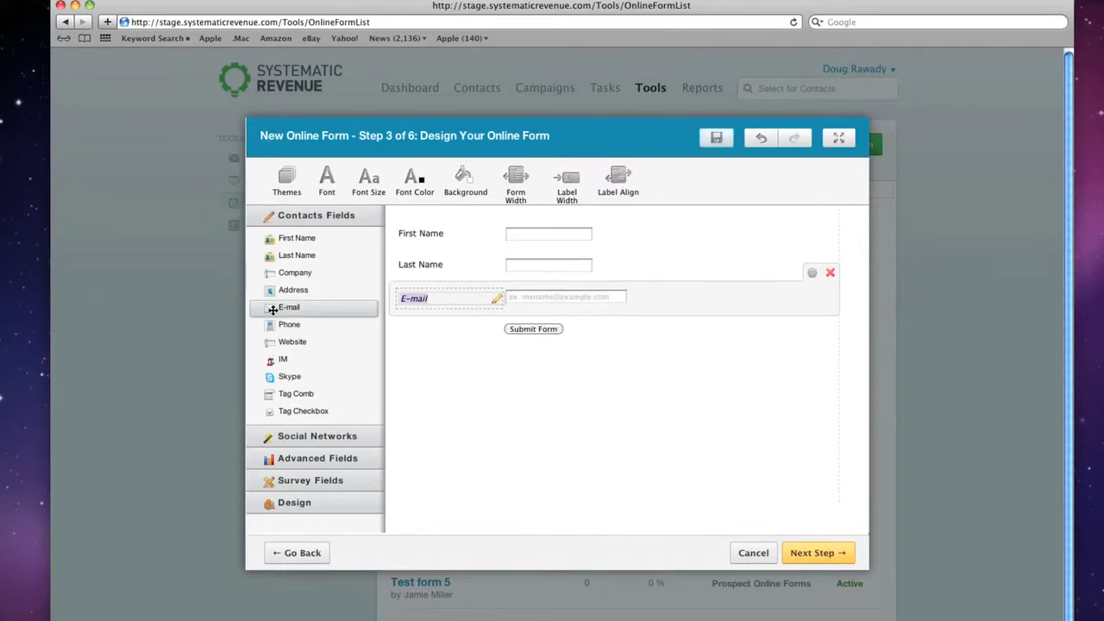
click(277, 326)
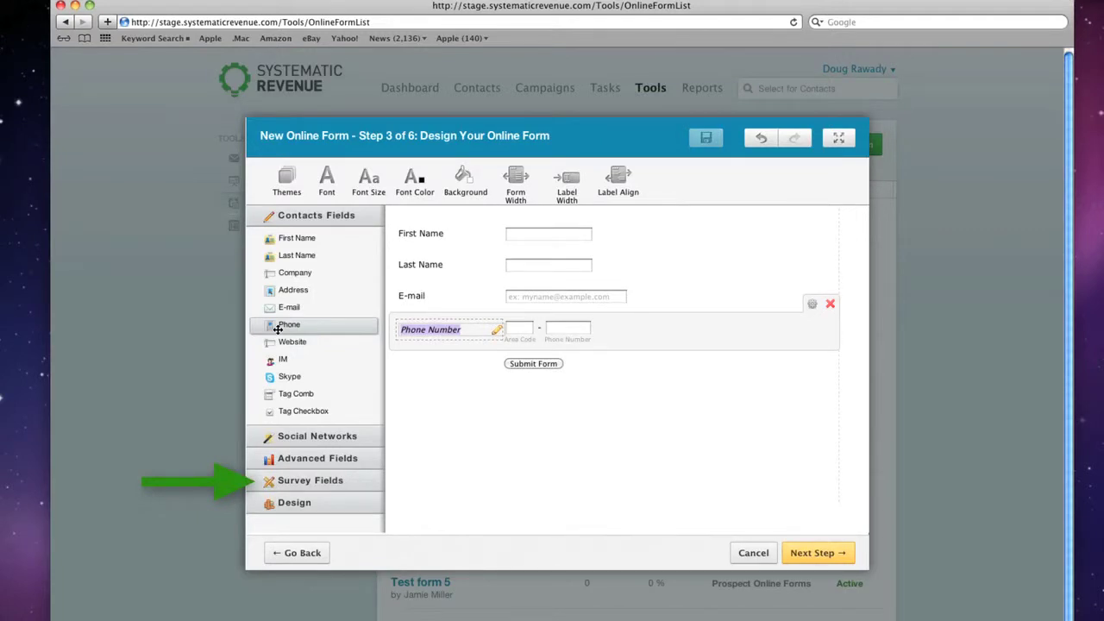
Add a Slider survey field labelled "Please rate your last experience in doing business with us.".
click(299, 481)
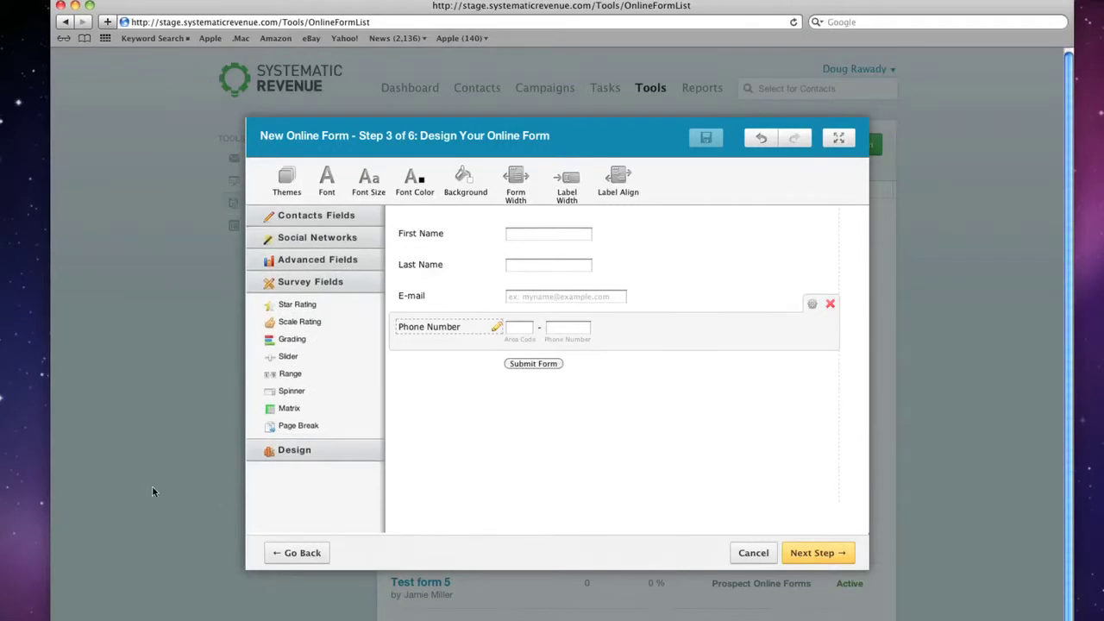
click(281, 357)
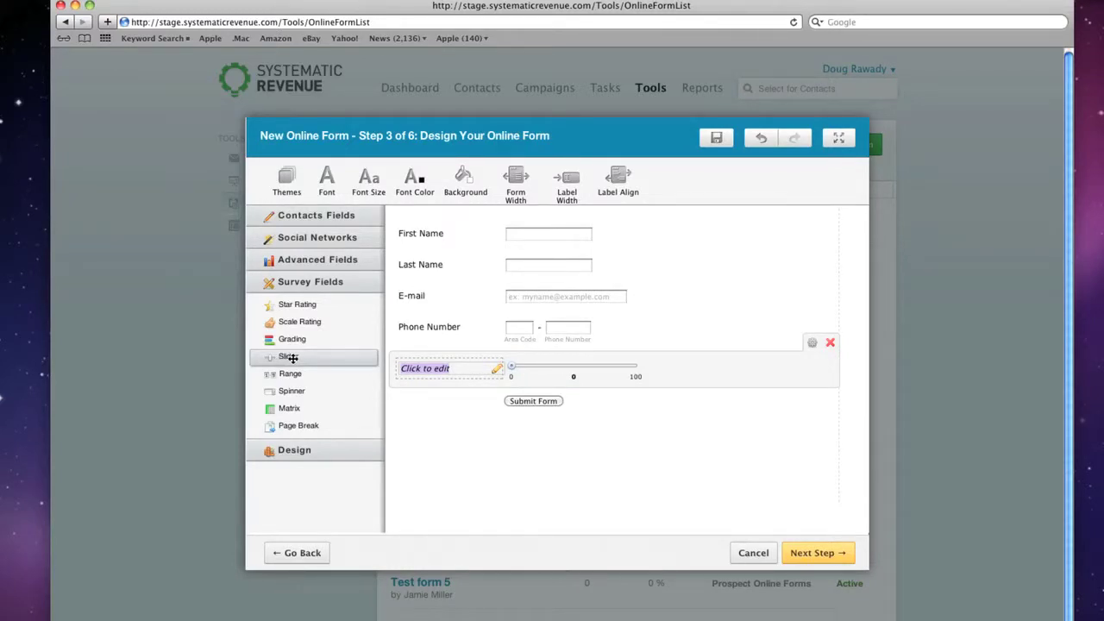
text(A)
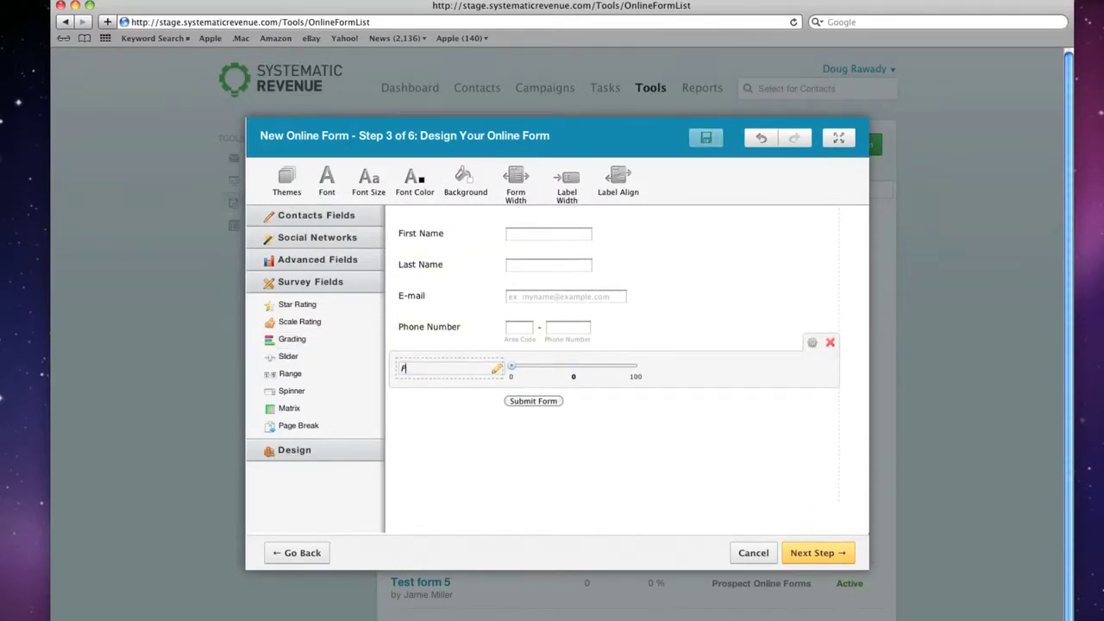
text(lease rate your last experience in doing business with us)
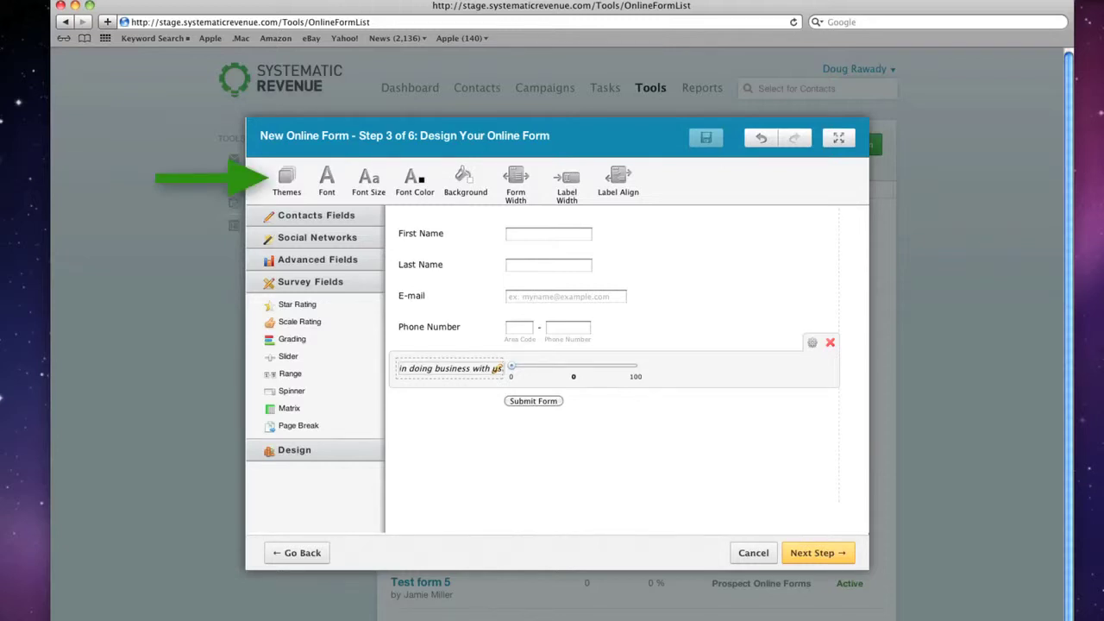
Apply the Pastel theme to the form and finish the design stage.
click(286, 178)
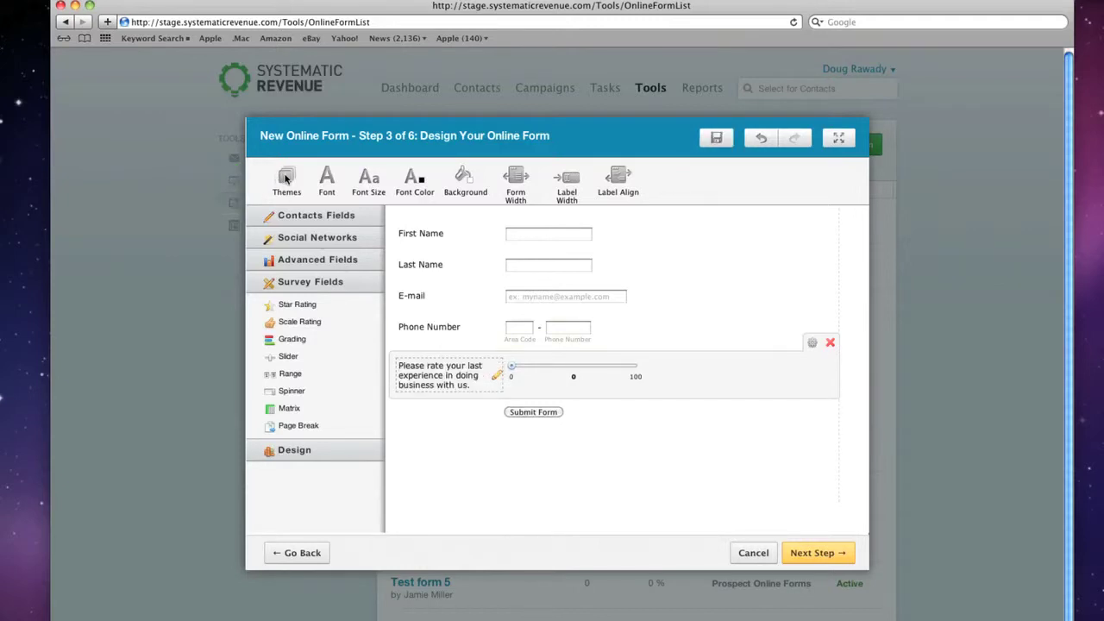
click(285, 177)
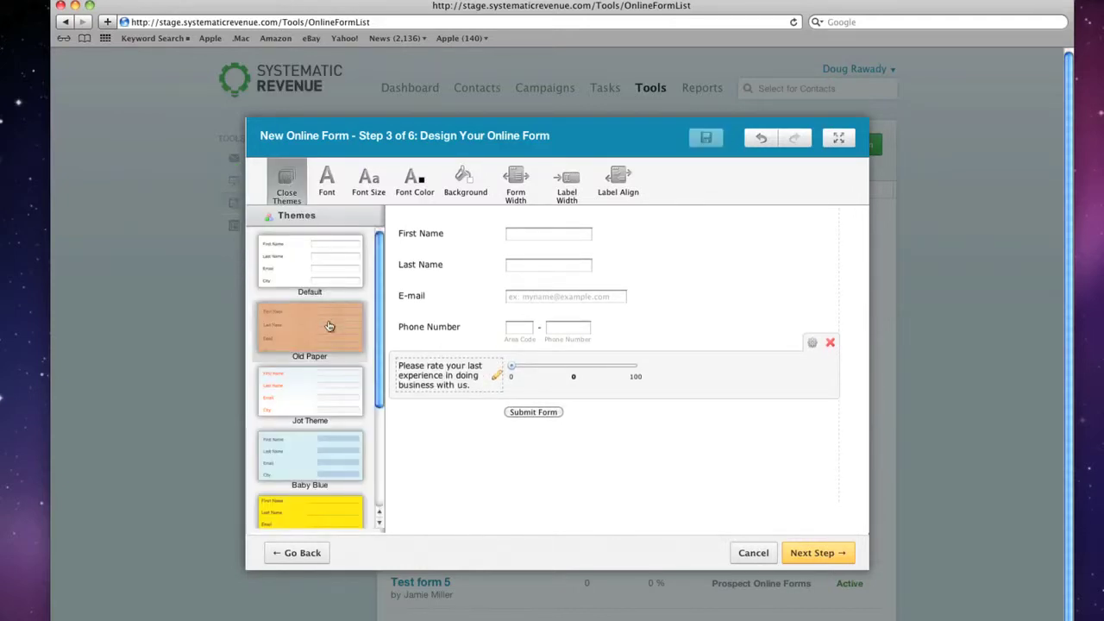
scroll(328, 332, down, 1)
scroll(327, 332, down, 2)
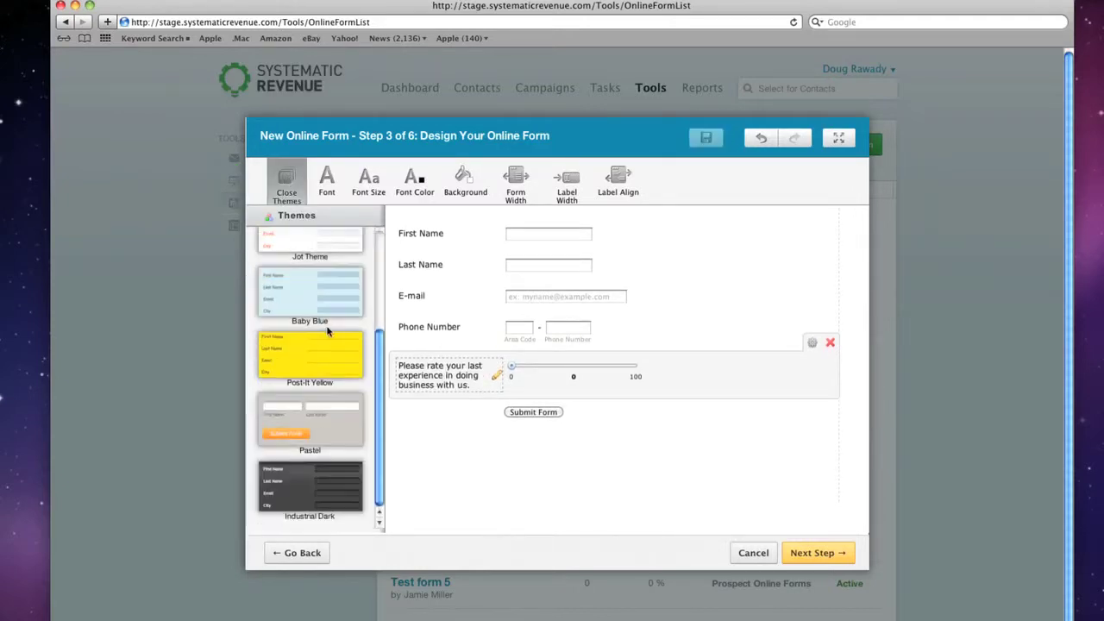
click(312, 422)
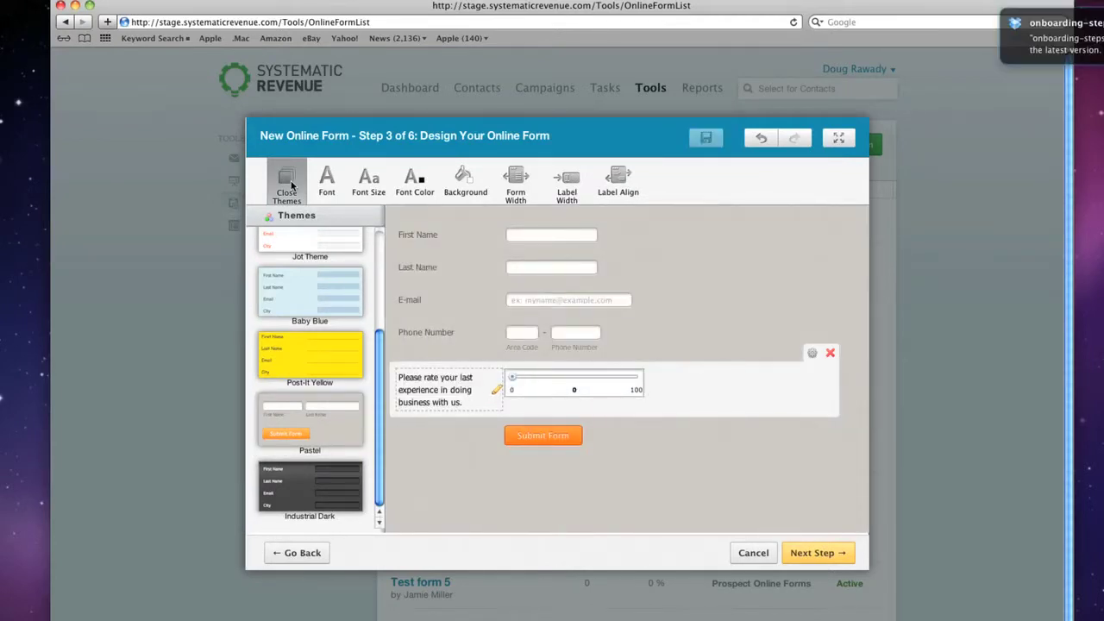
click(289, 183)
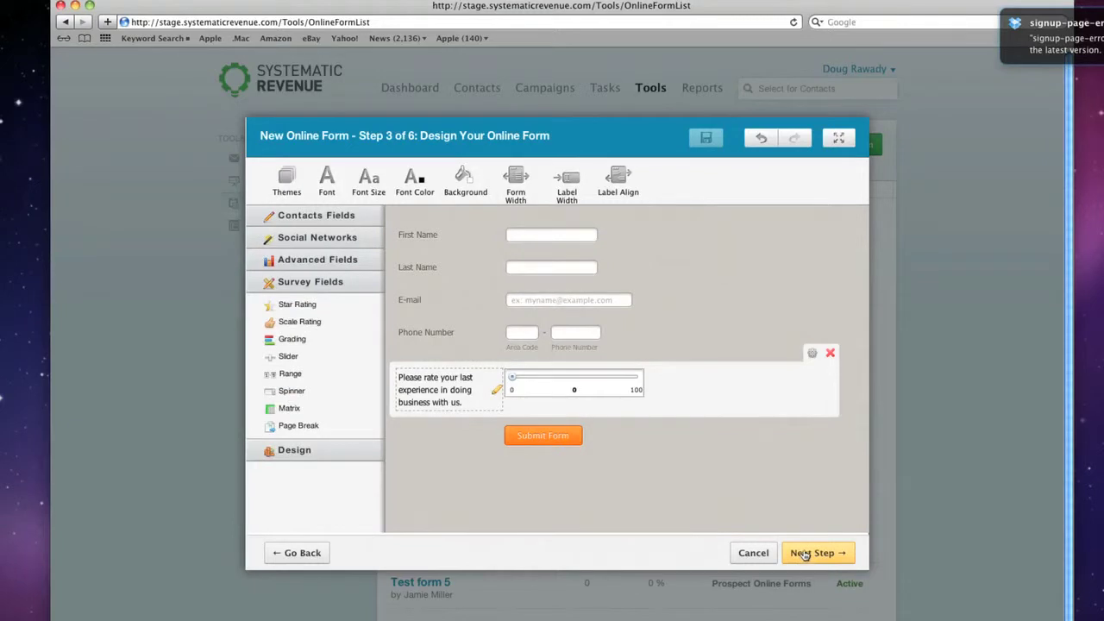
click(804, 554)
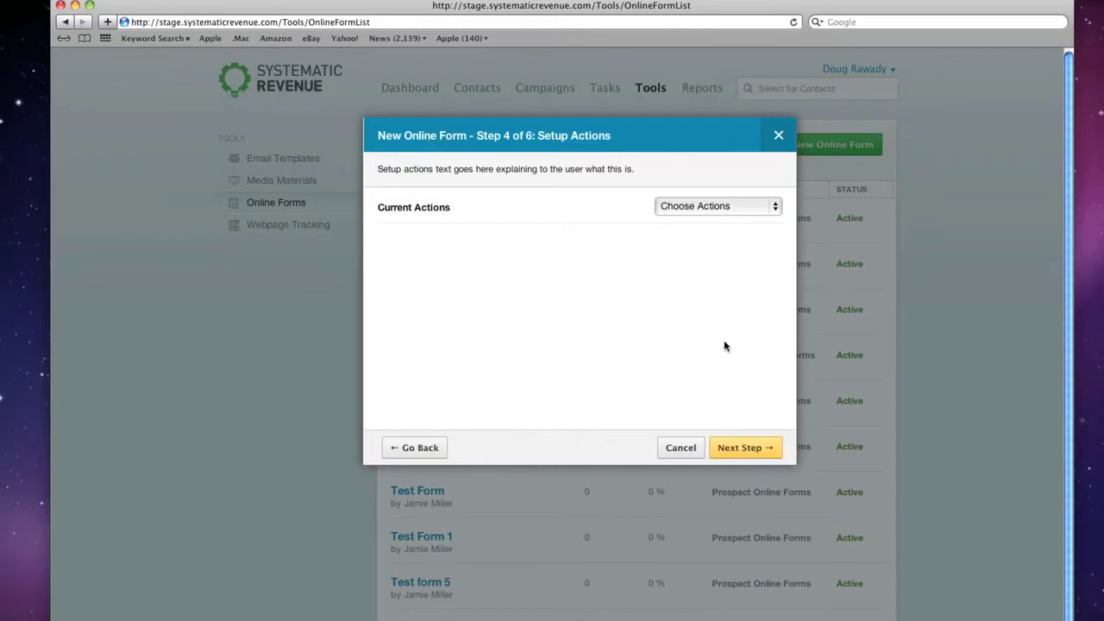
Add a form action that tags the contact with "Satisfaction Survey" and finish the actions setup.
click(775, 207)
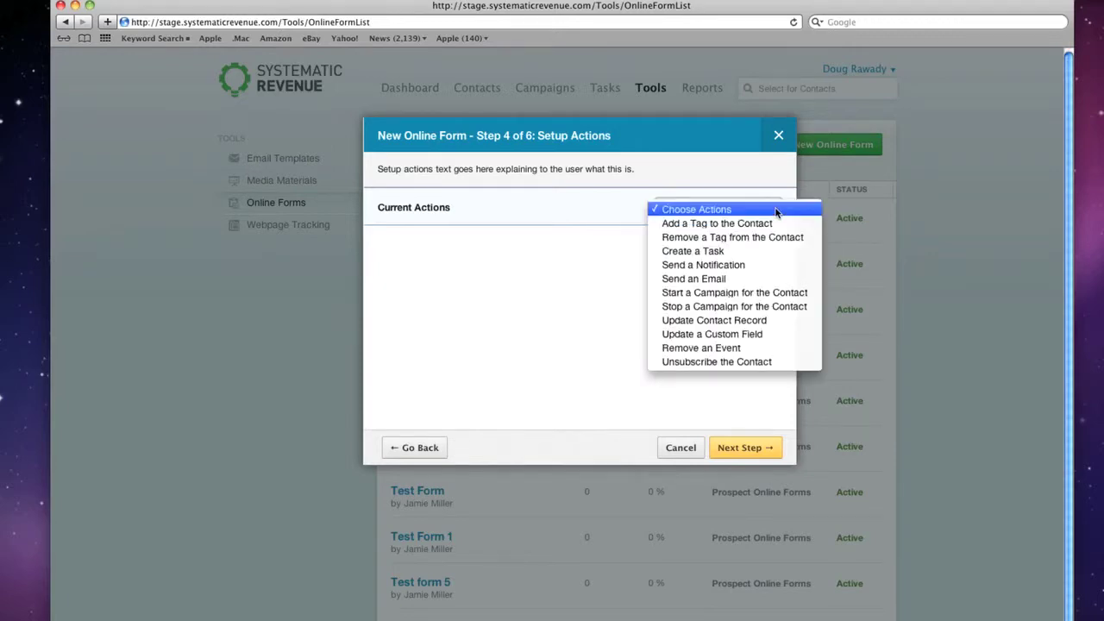
click(767, 224)
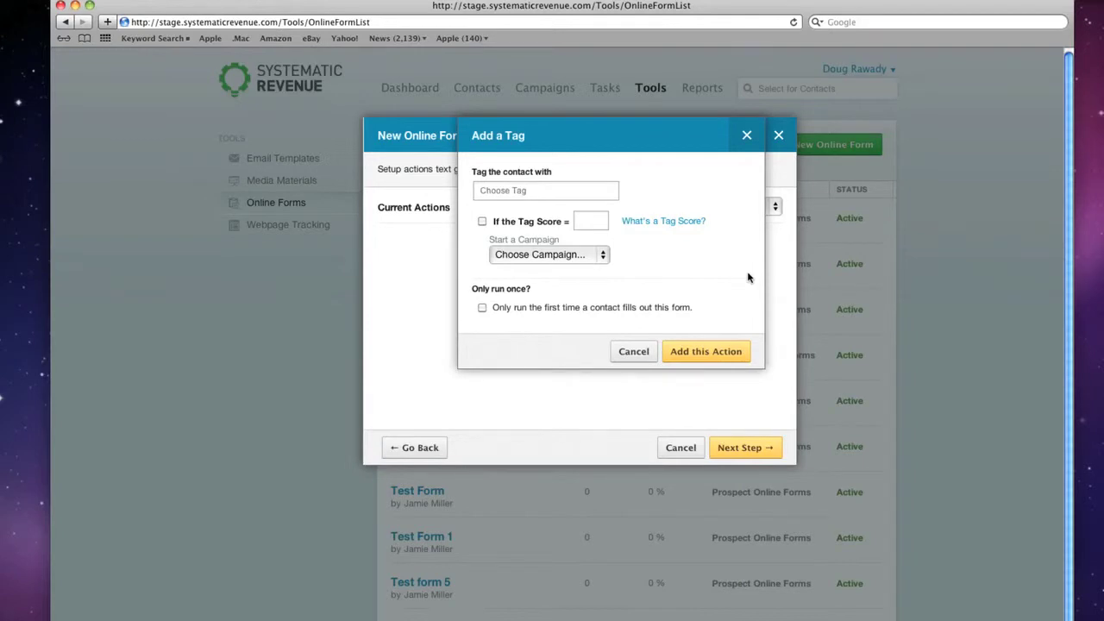
click(513, 190)
text(Sa)
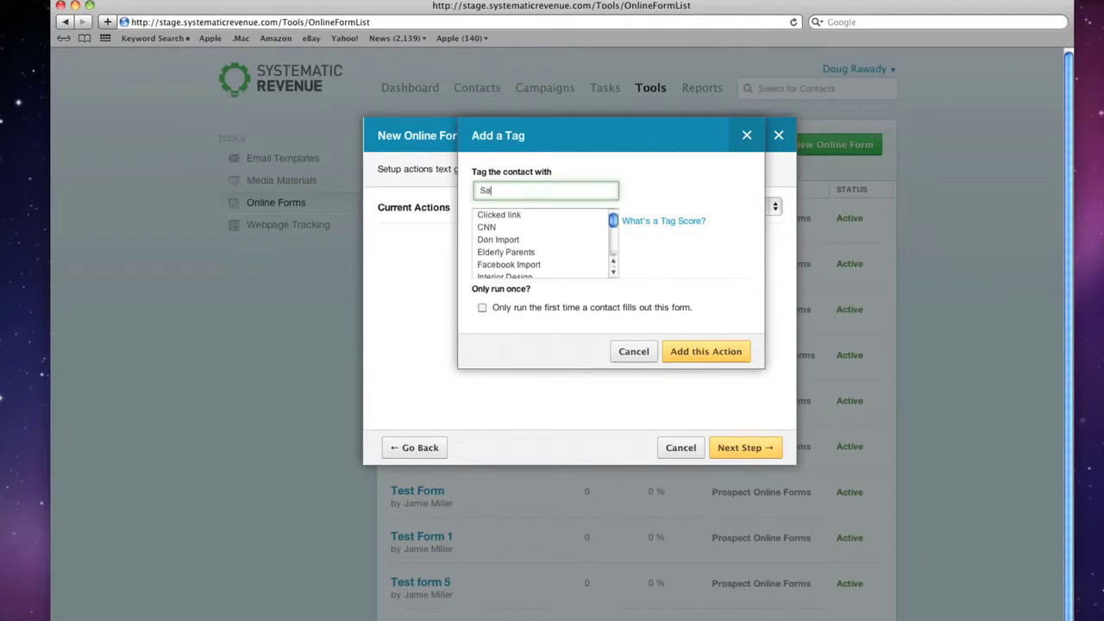
text(tisfaction Survey)
click(708, 352)
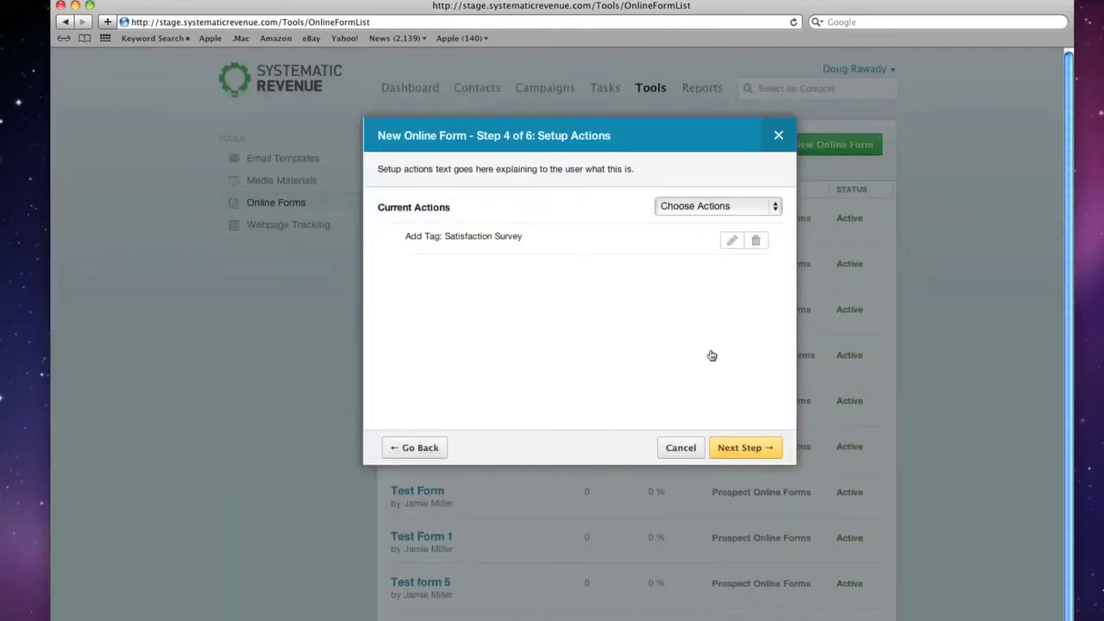
click(752, 448)
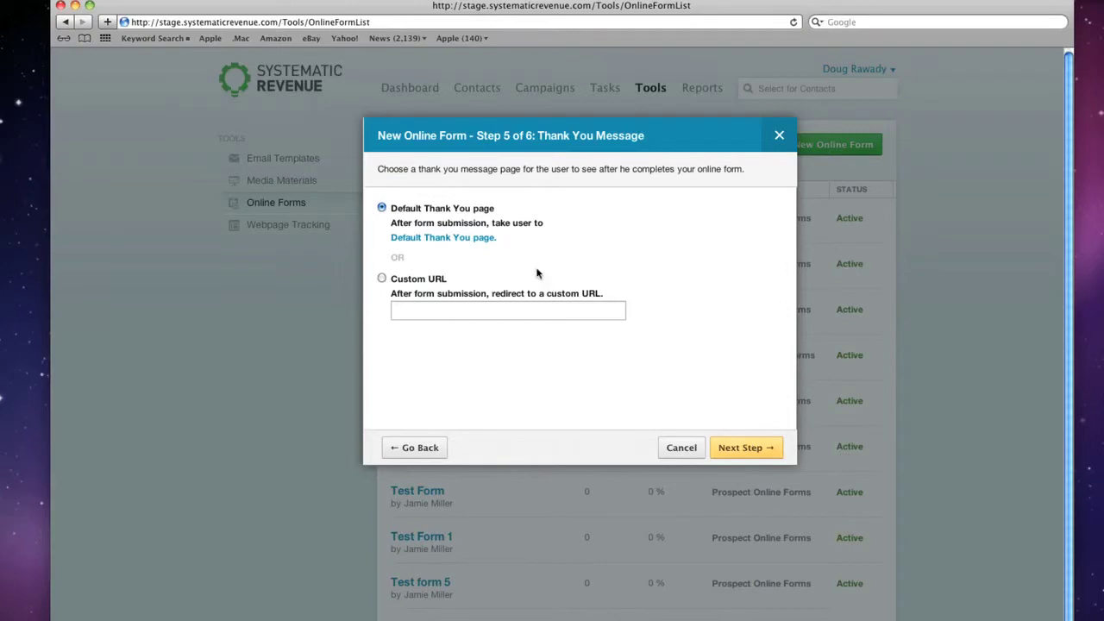
Write "Thanks for completing our survey." in bold on the default thank you page, save it, and proceed to the embedding options.
click(473, 239)
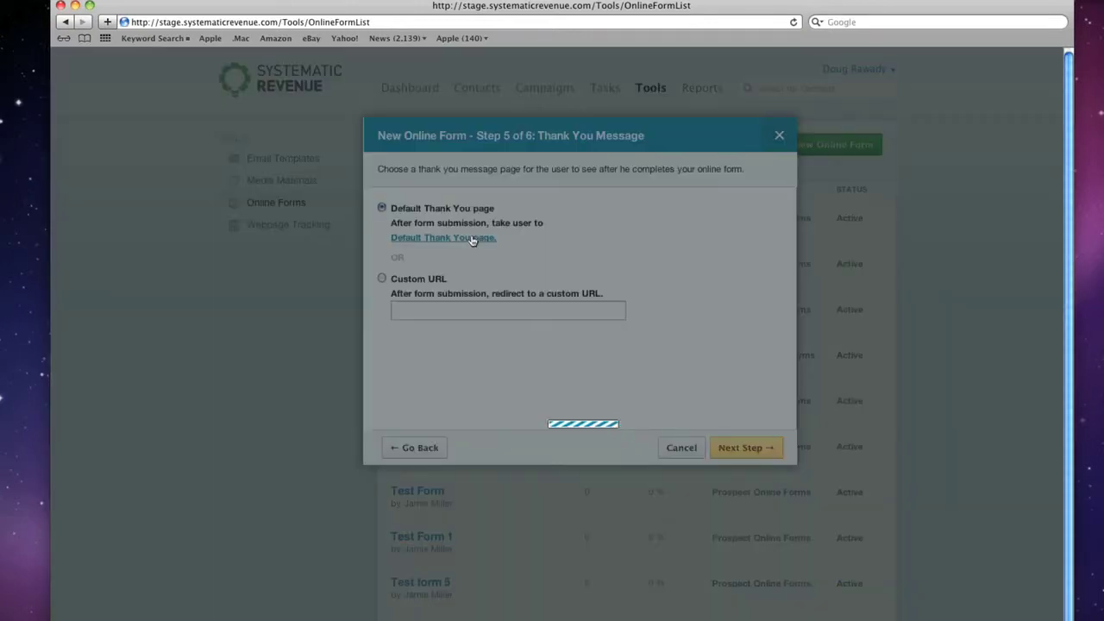
click(438, 249)
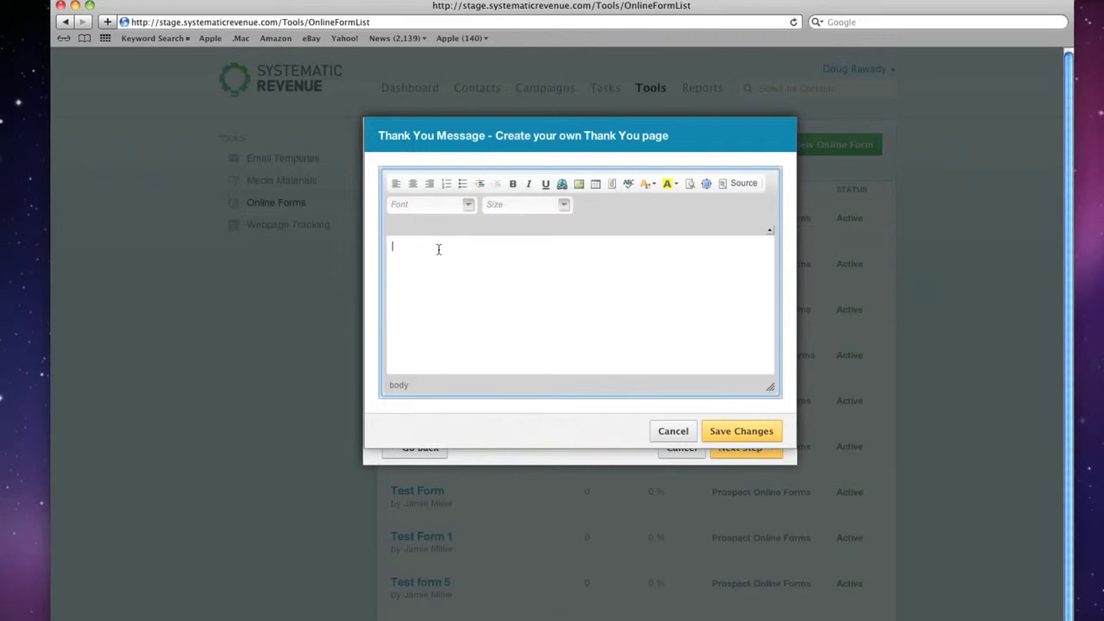
text(Thanks for completing our survey)
drag(520, 247, 392, 241)
click(511, 185)
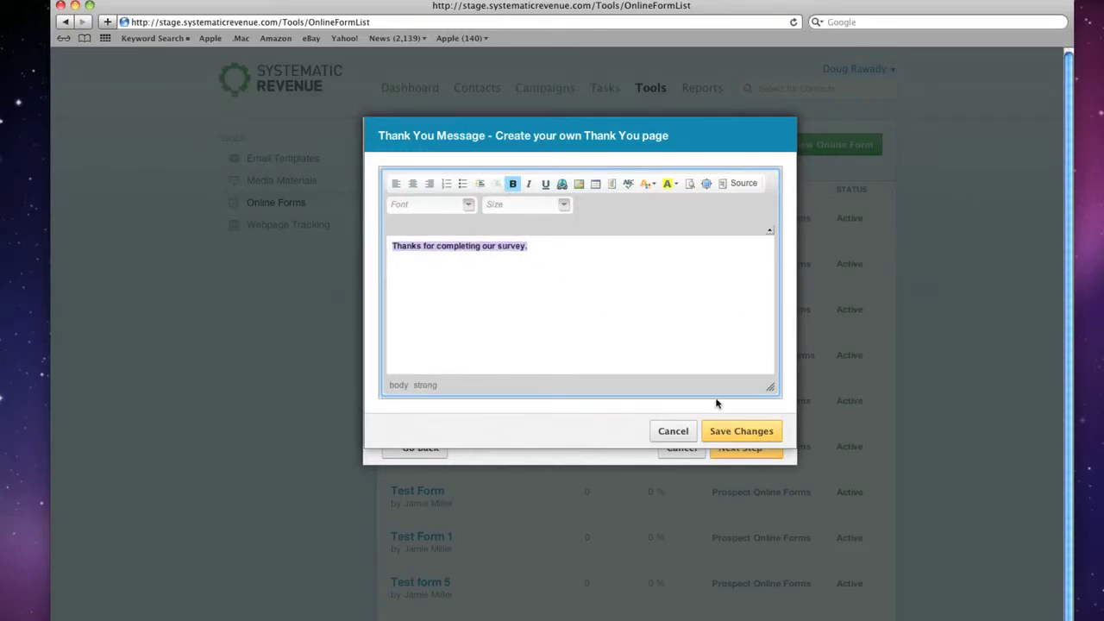
click(729, 430)
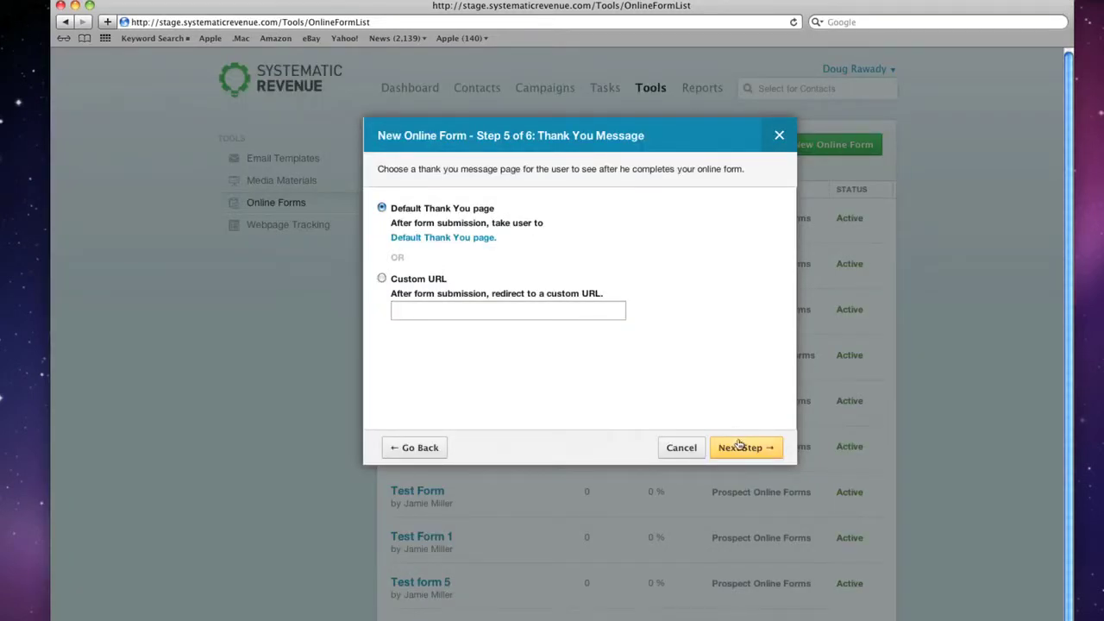
click(740, 449)
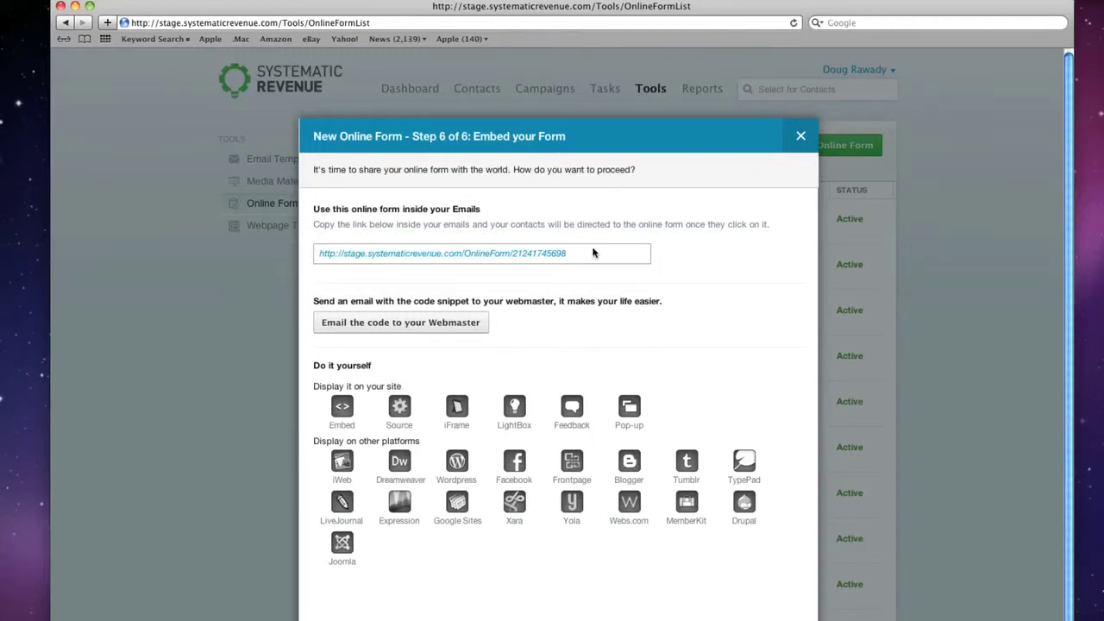
Open the survey through its shareable link and fill in the respondent's first name, last name, e-mail and phone number.
drag(571, 253, 316, 254)
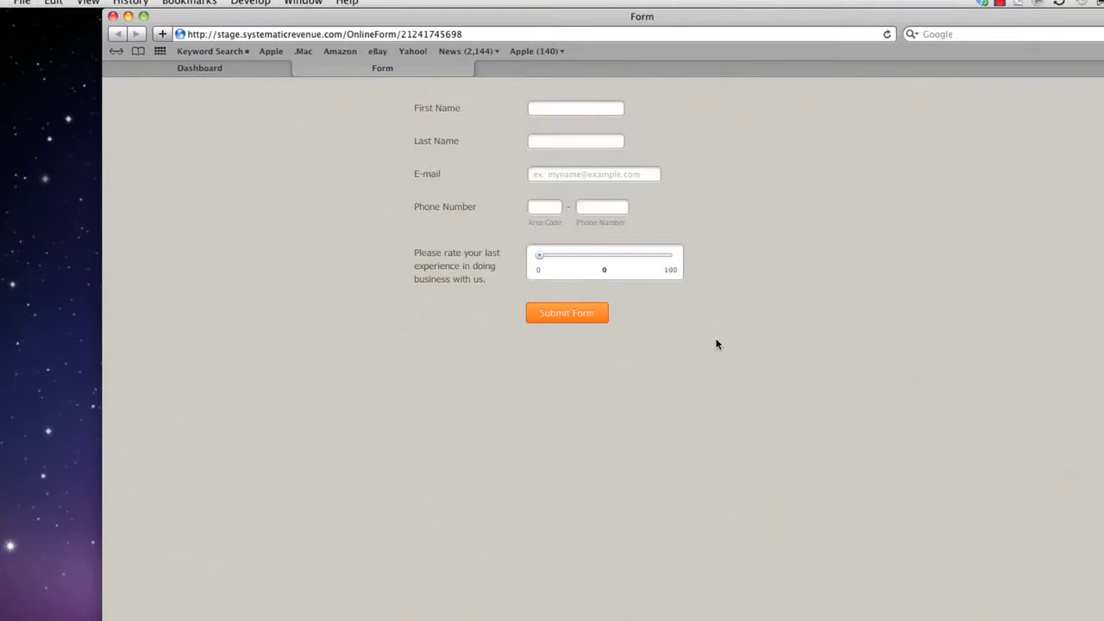
click(534, 109)
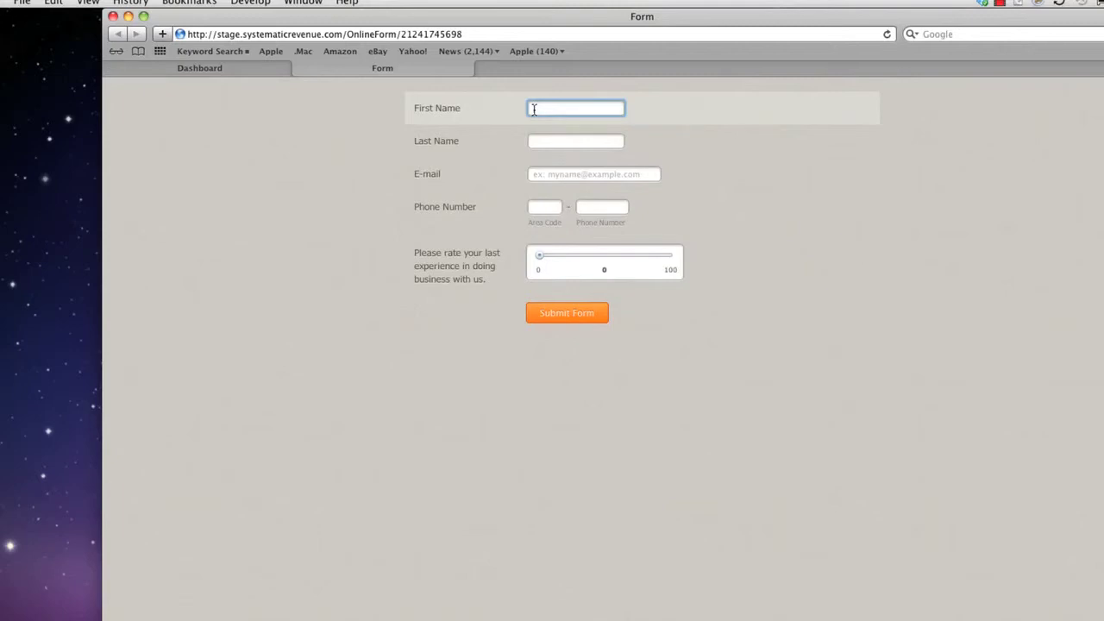
text(John)
key(Tab)
text(Doe)
key(Tab)
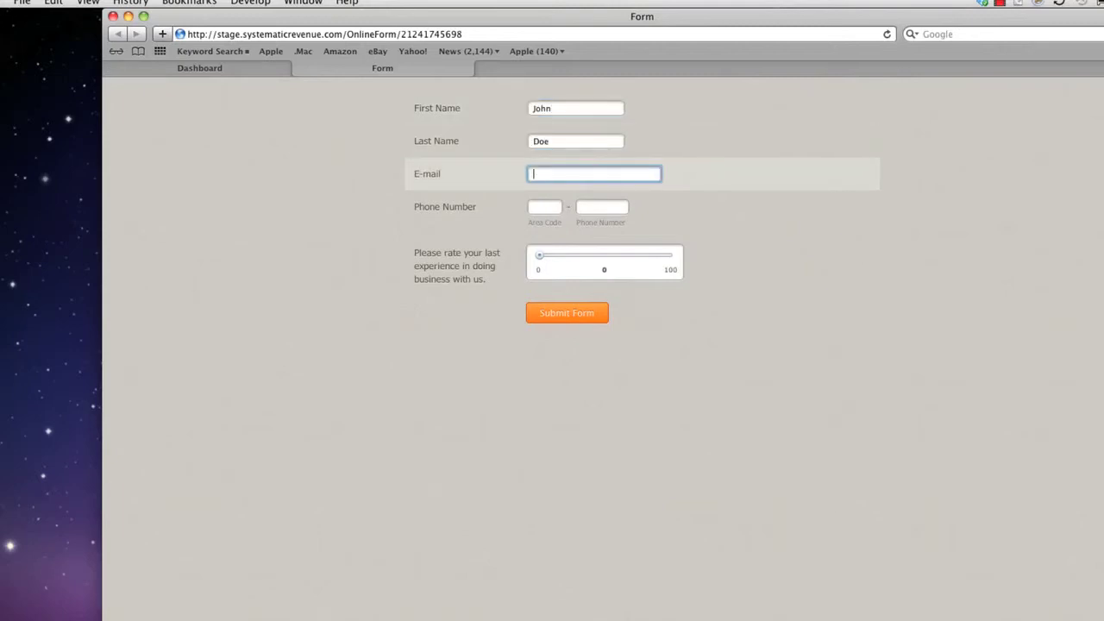
text(john@johndoe.com)
key(Tab)
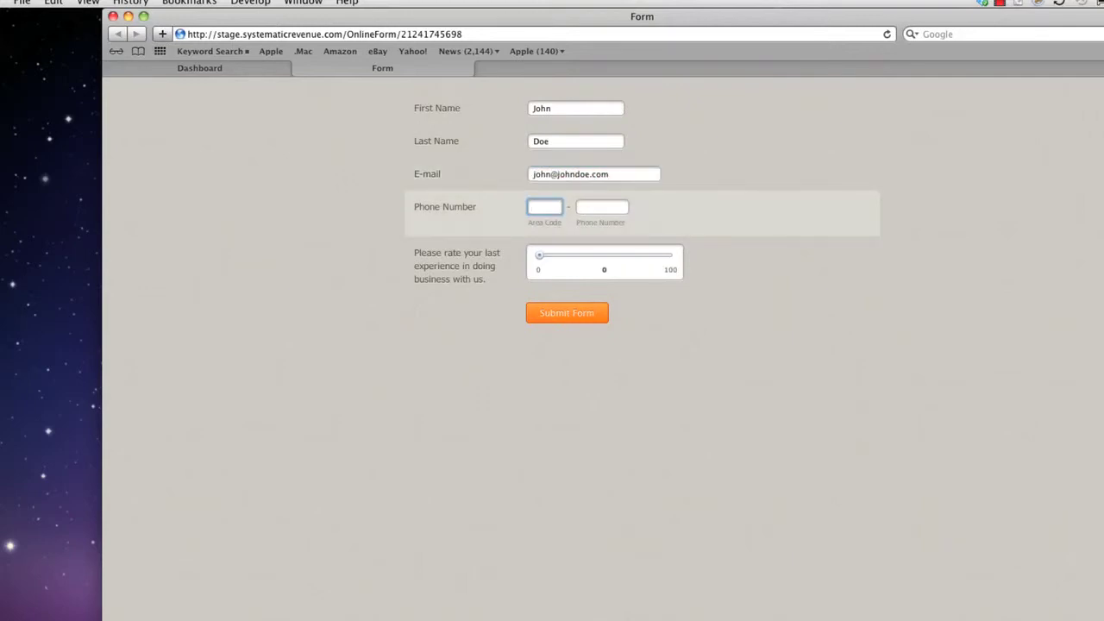
text(000)
key(Tab)
text(000)
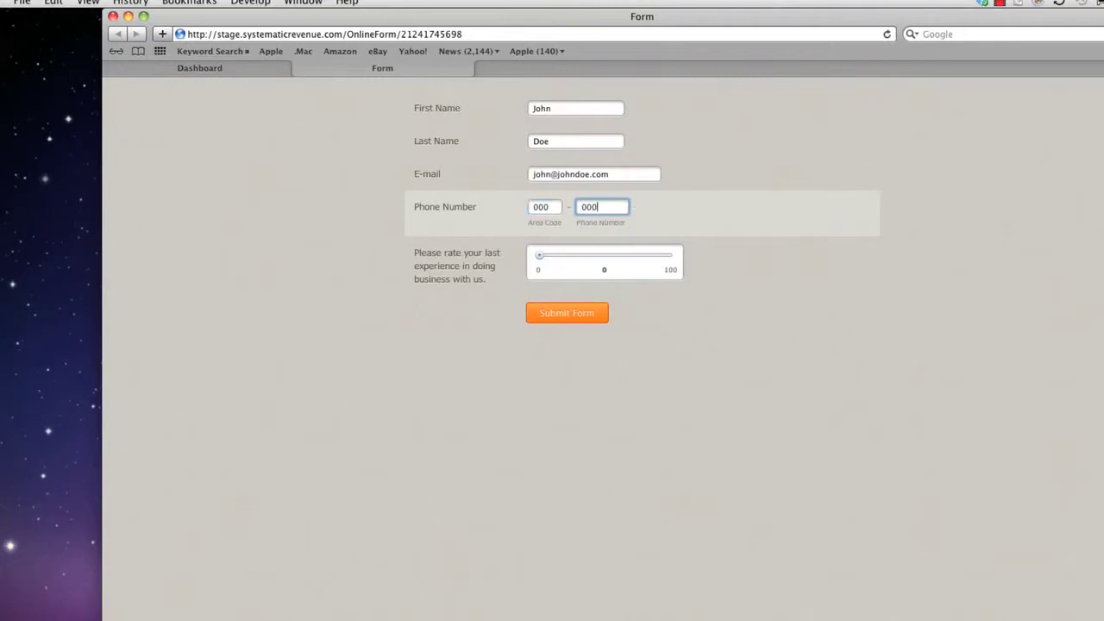
text(0000)
Set the rating for the last business experience to 75 and submit the form.
drag(539, 256, 638, 258)
click(649, 373)
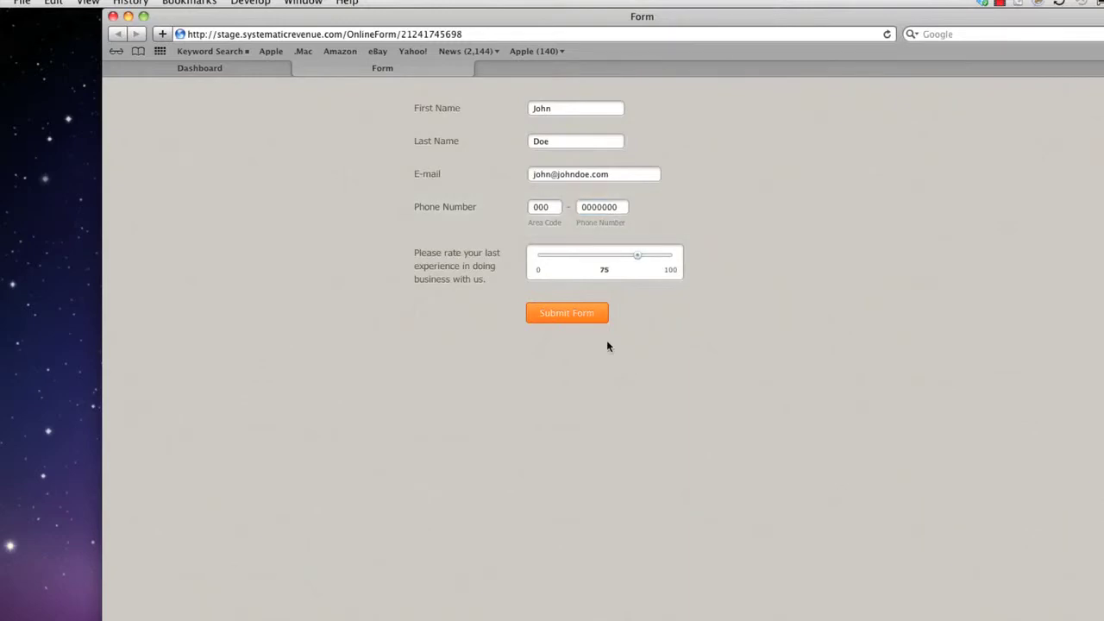
click(580, 310)
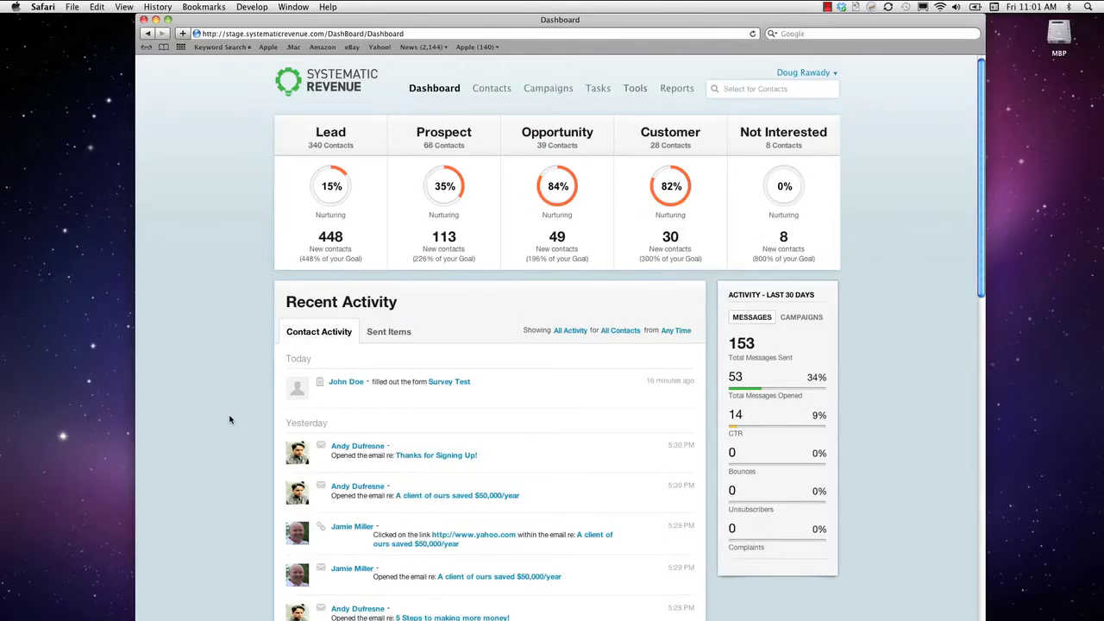
From the dashboard's recent activity, review the respondent's contact profile and the Survey Test form entry.
click(342, 383)
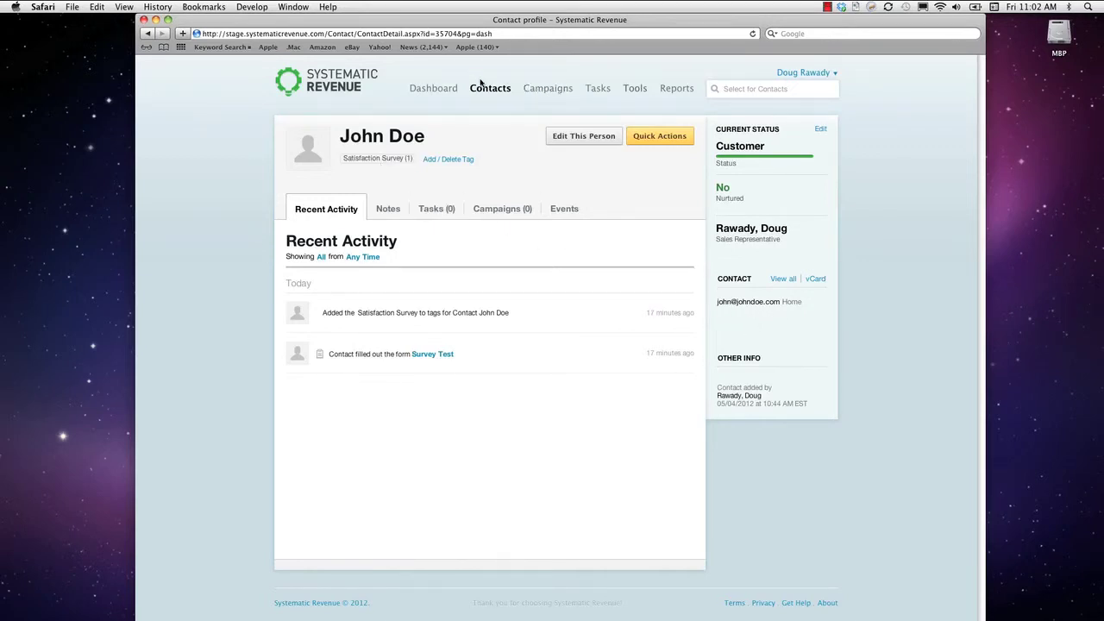
click(442, 93)
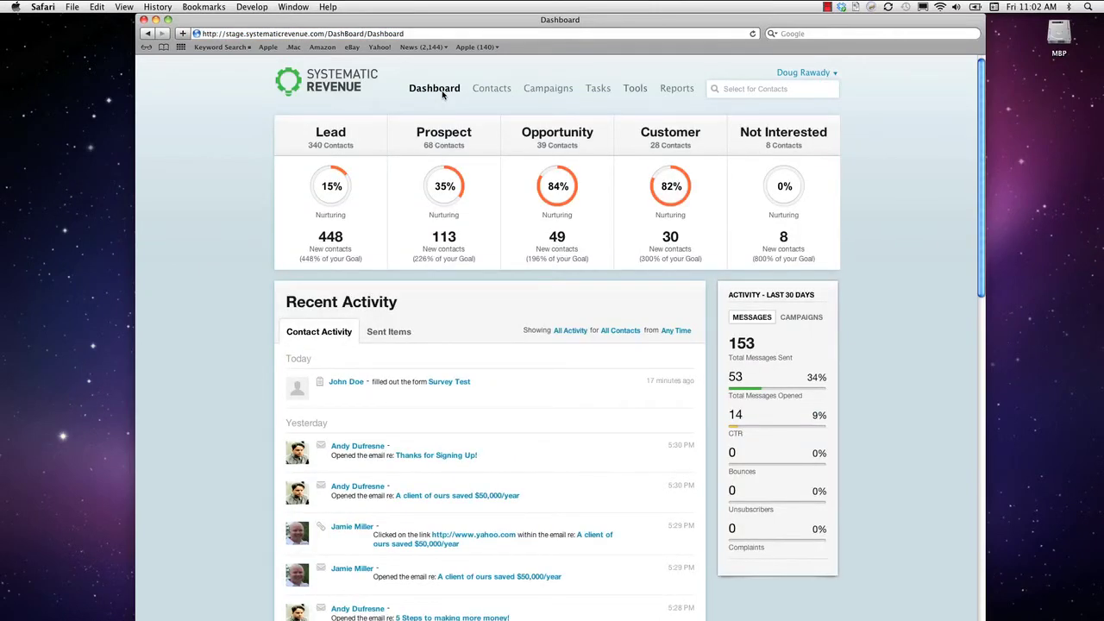
click(446, 382)
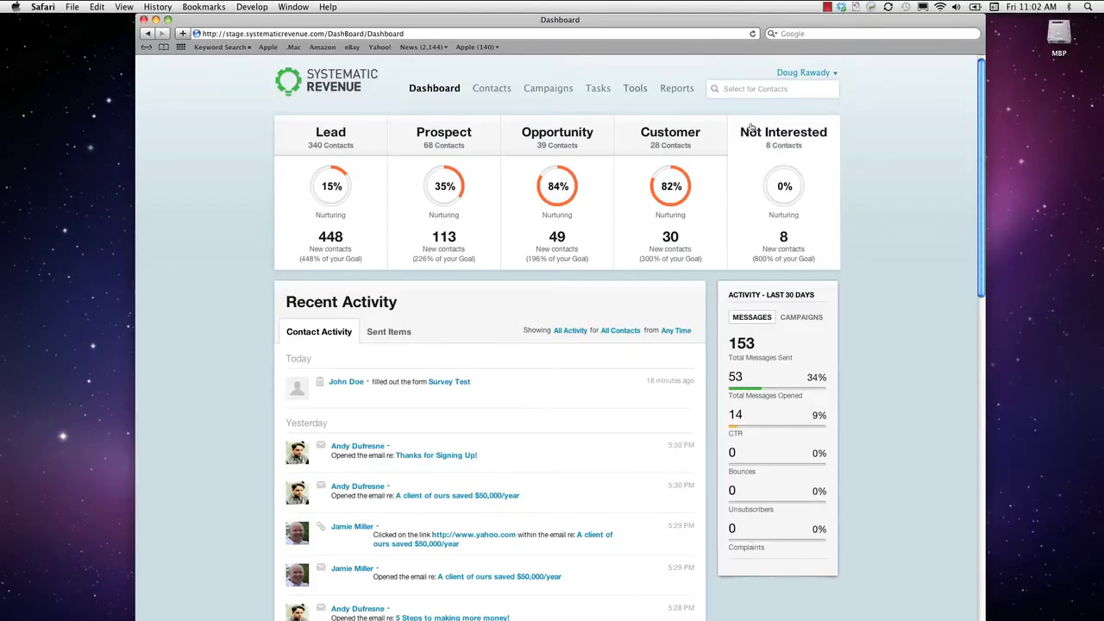
Open the details of the Survey Test form from the list of online forms.
mouse_move(635, 92)
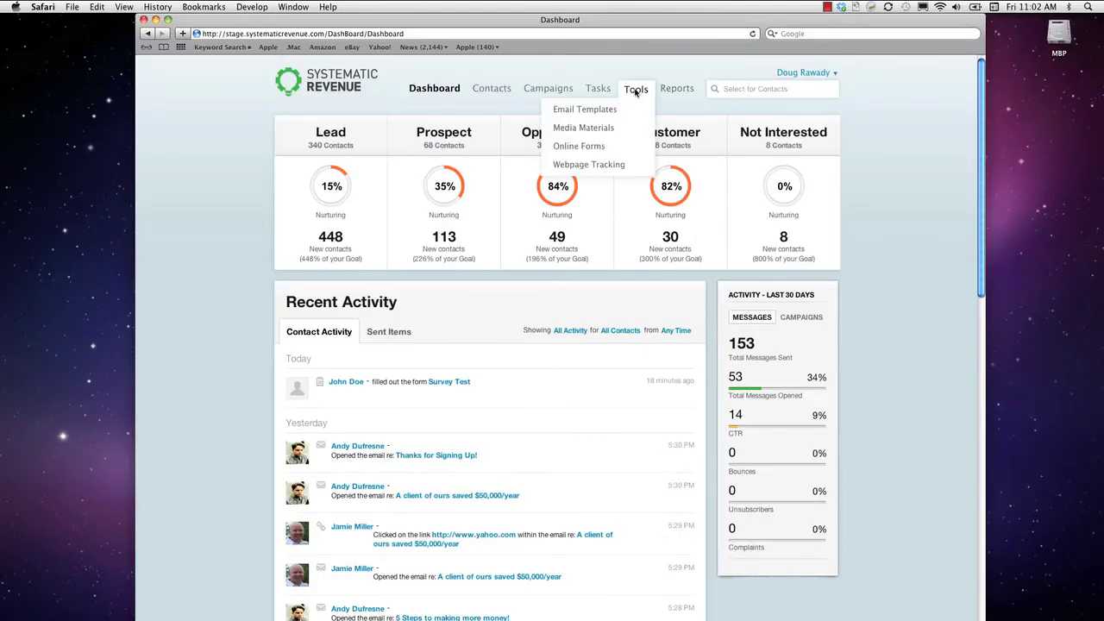
click(600, 145)
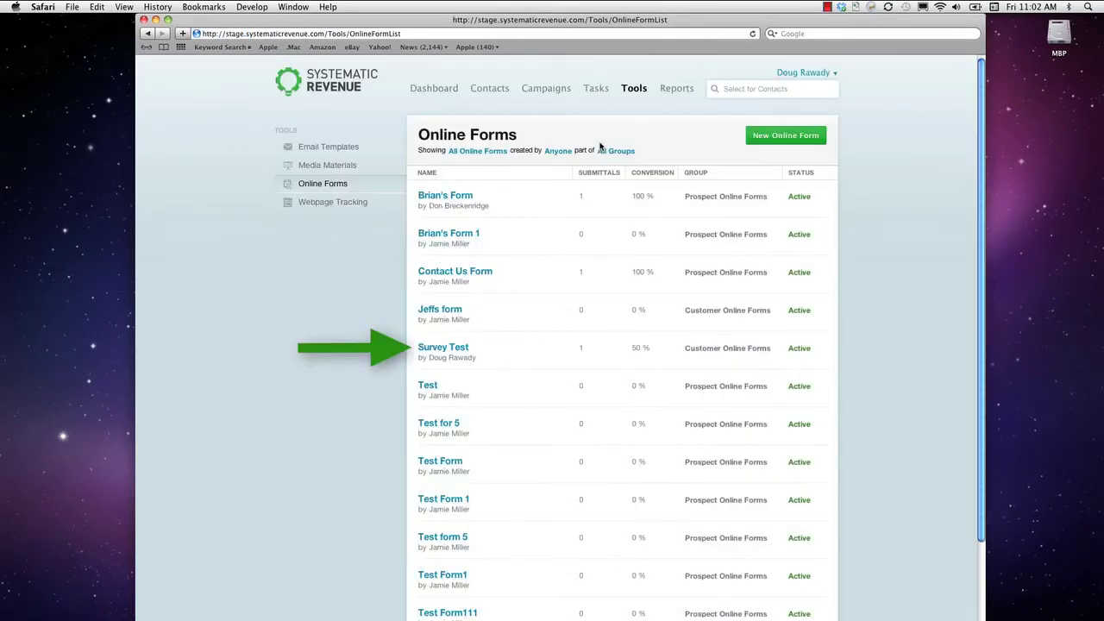
click(450, 350)
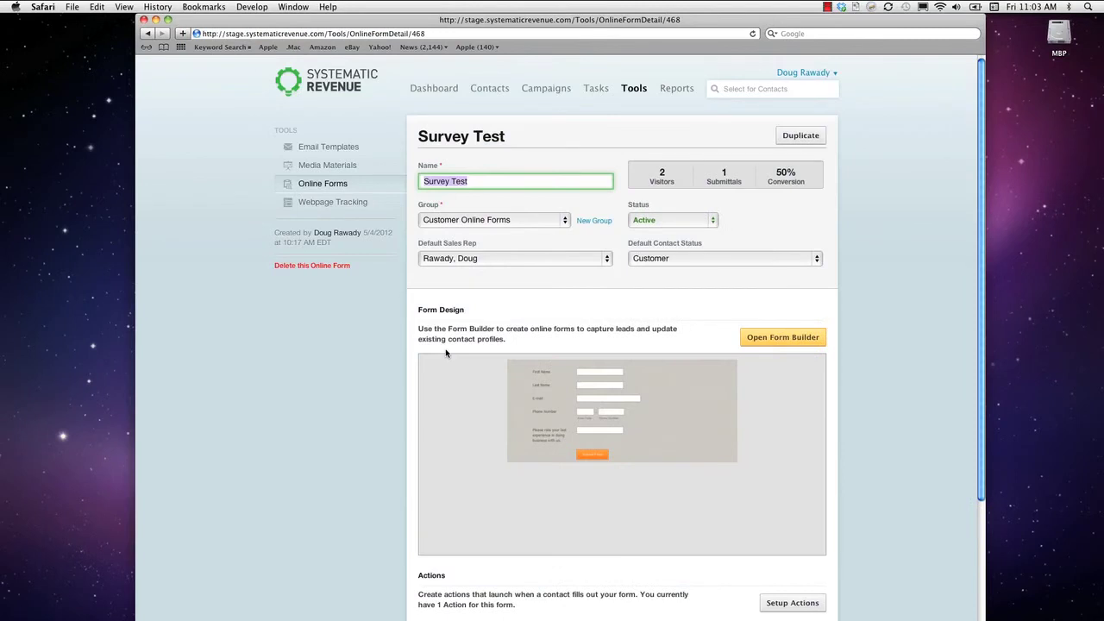